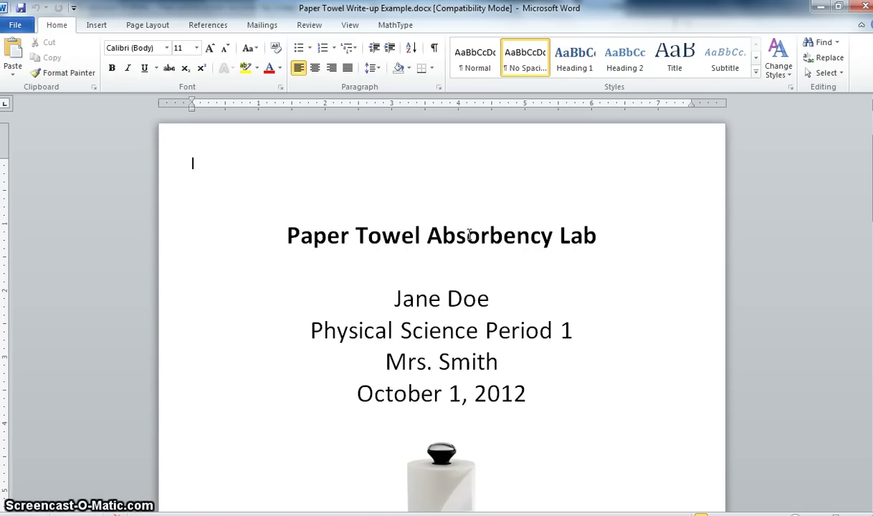
Review the lab report's title page and its note, continuing to the Problem section on page 2
scroll(441, 308, "down", 2)
scroll(442, 308, "down", 2)
scroll(442, 309, "up", 2)
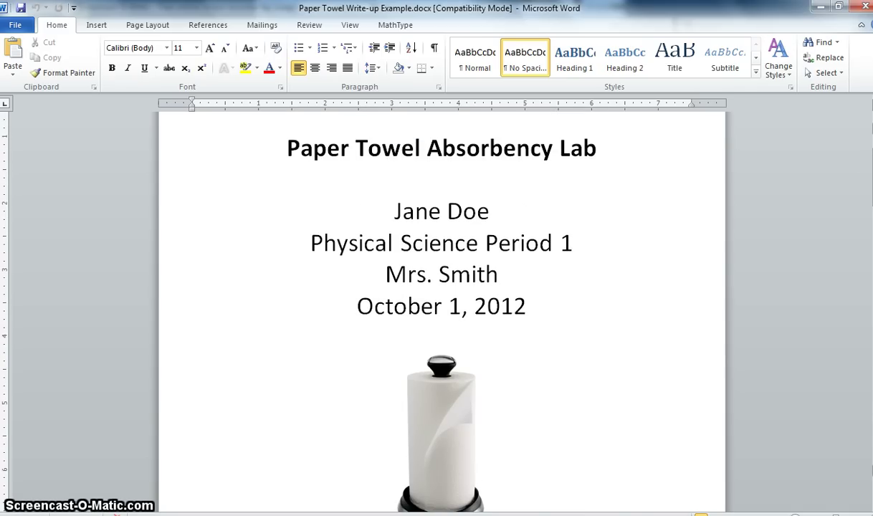
scroll(442, 309, "down", 5)
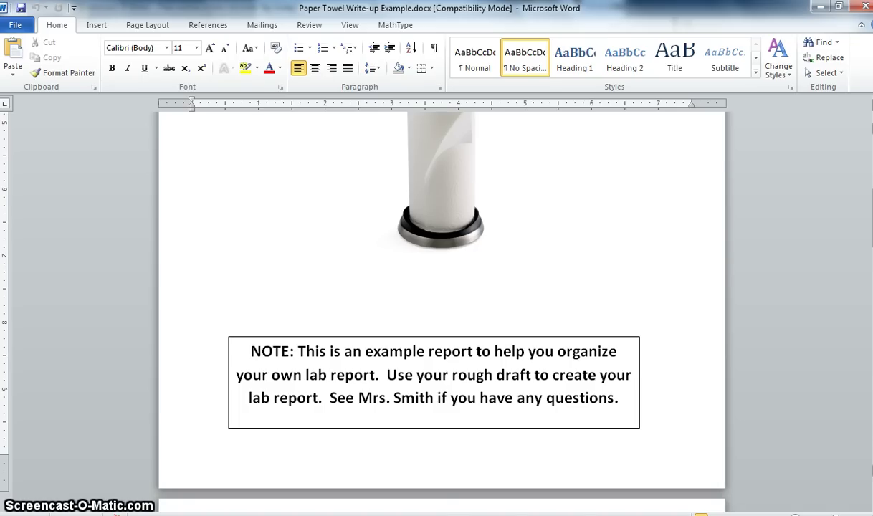
scroll(442, 308, "down", 6)
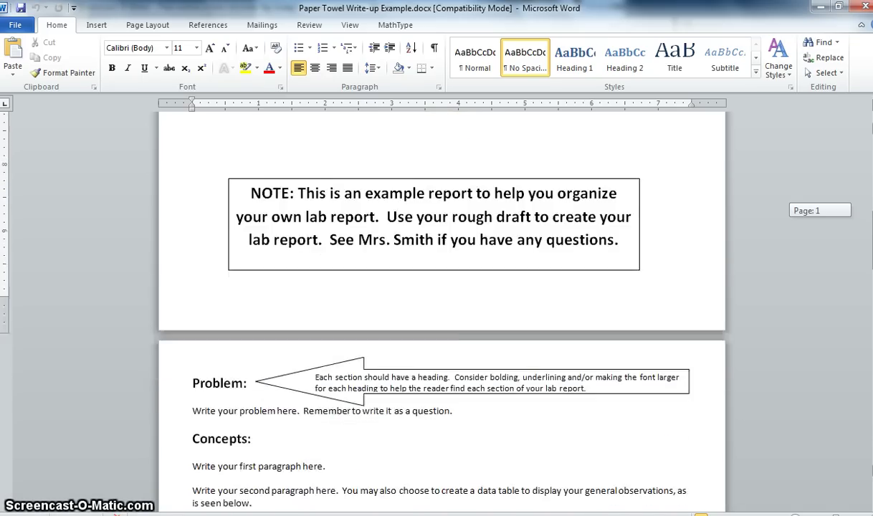
scroll(442, 308, "down", 3)
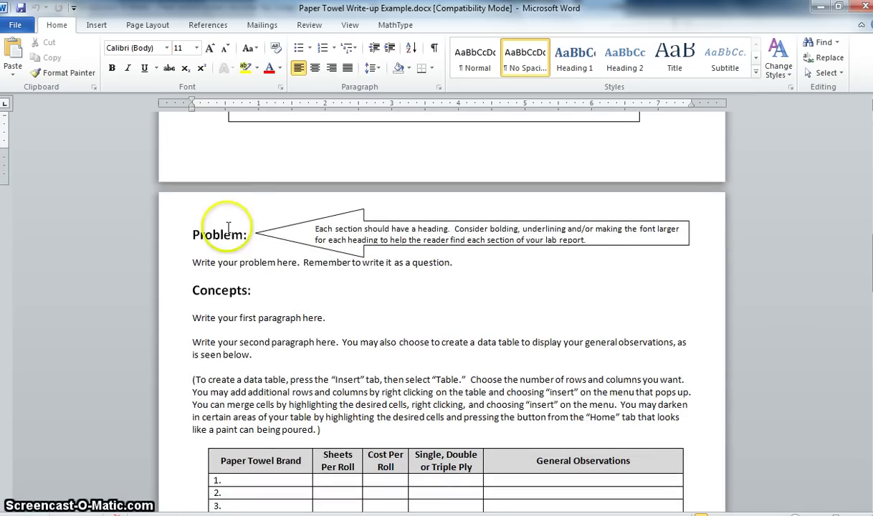
Try the word "Problem" in the section heading at 18 pt, and return it to 16 pt
left_click(215, 232)
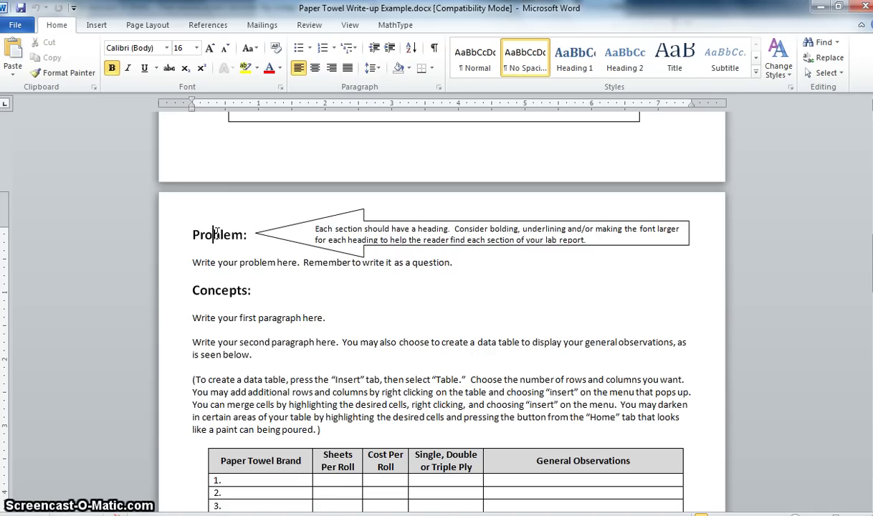
left_click_drag(191, 234, 241, 234)
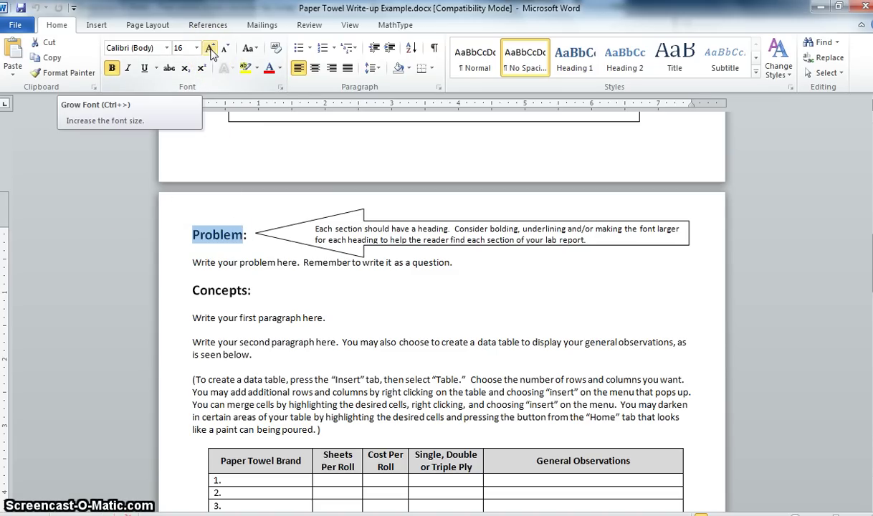
left_click(210, 50)
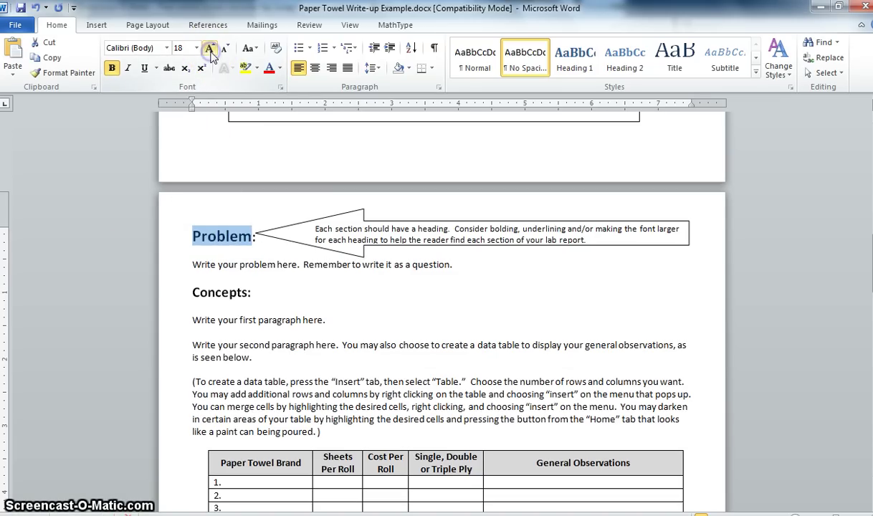
left_click(224, 48)
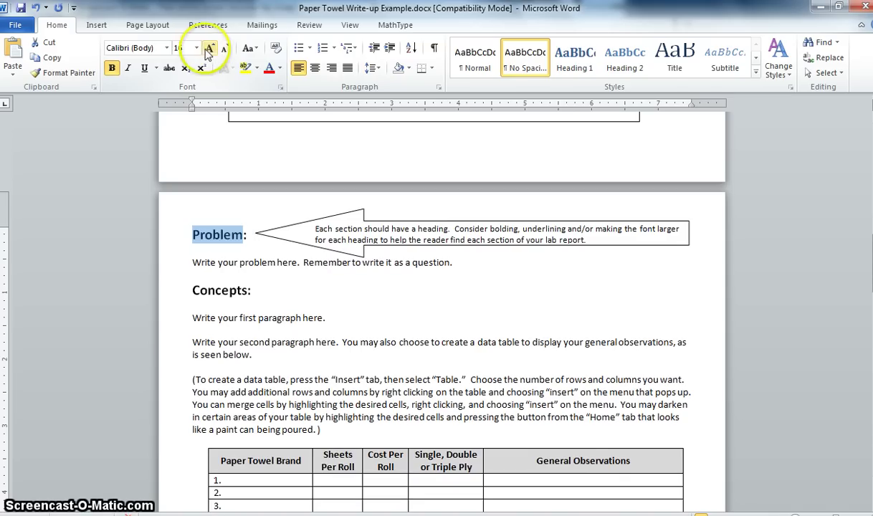
left_click(197, 48)
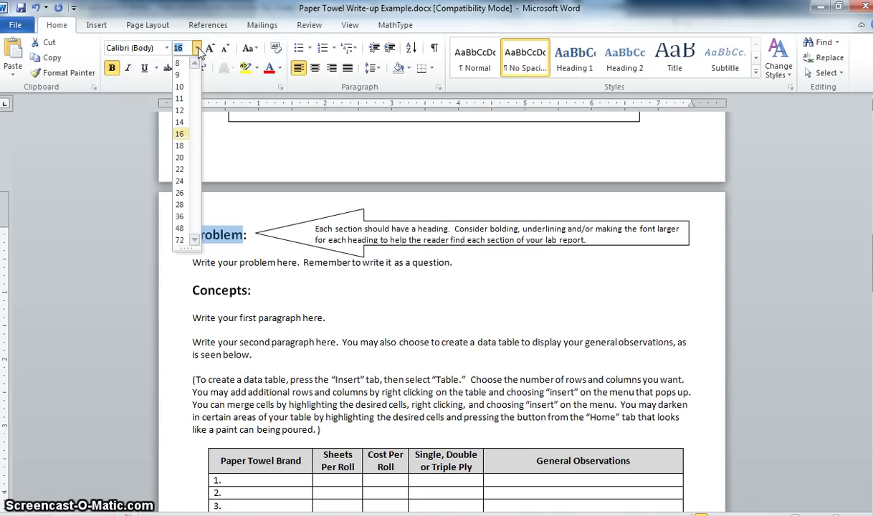
left_click(197, 48)
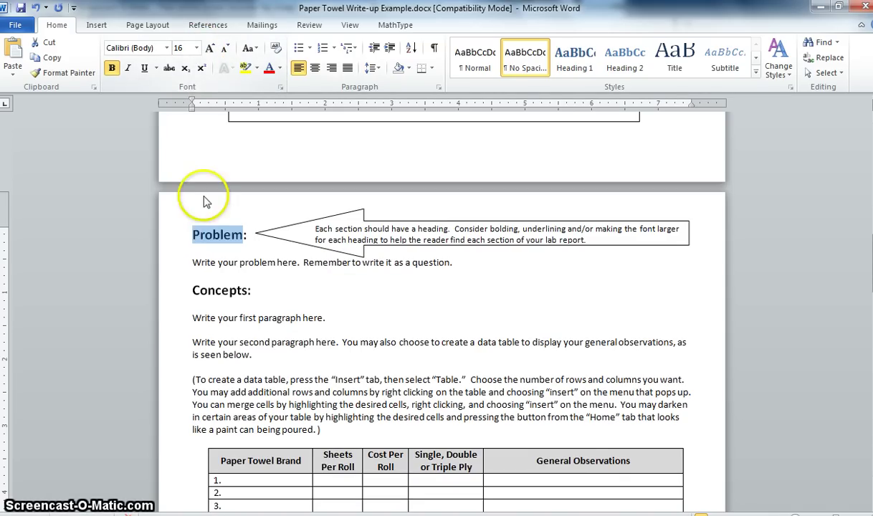
Toggle bold off and back on for the word "Problem" in the section heading
left_click(111, 69)
left_click(112, 72)
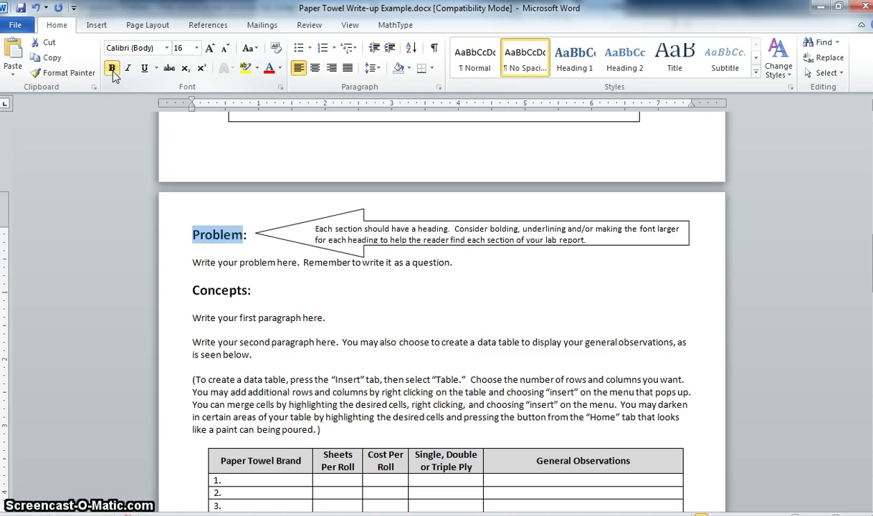
left_click(111, 70)
left_click(111, 69)
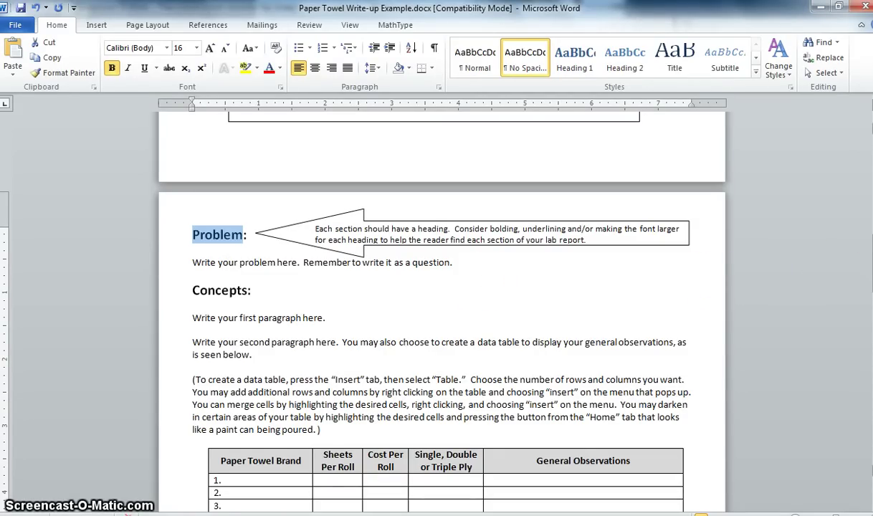
Examine the Concepts heading and the placeholders for its first and second paragraphs
scroll(442, 301, "down", 3)
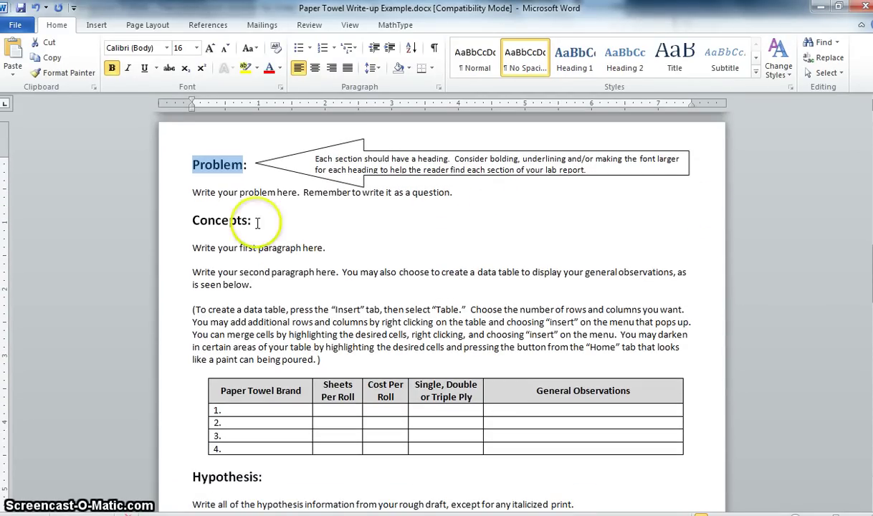
left_click(243, 221)
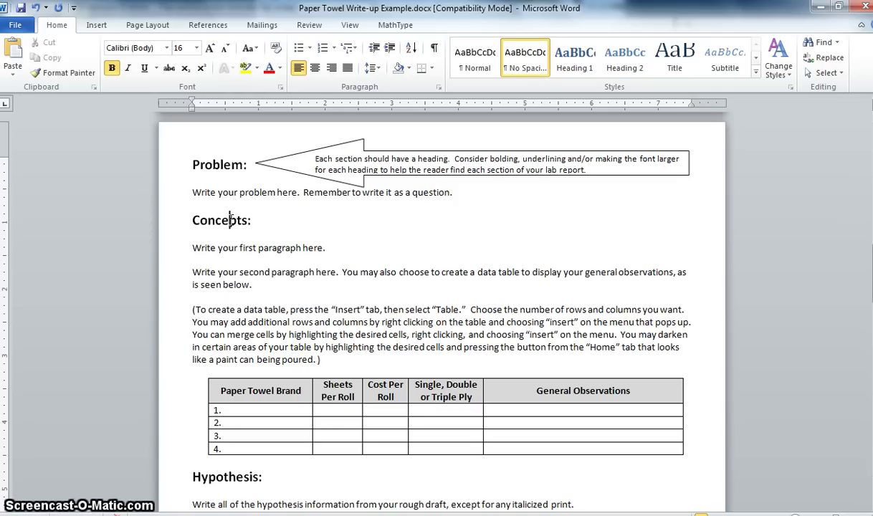
left_click(260, 248)
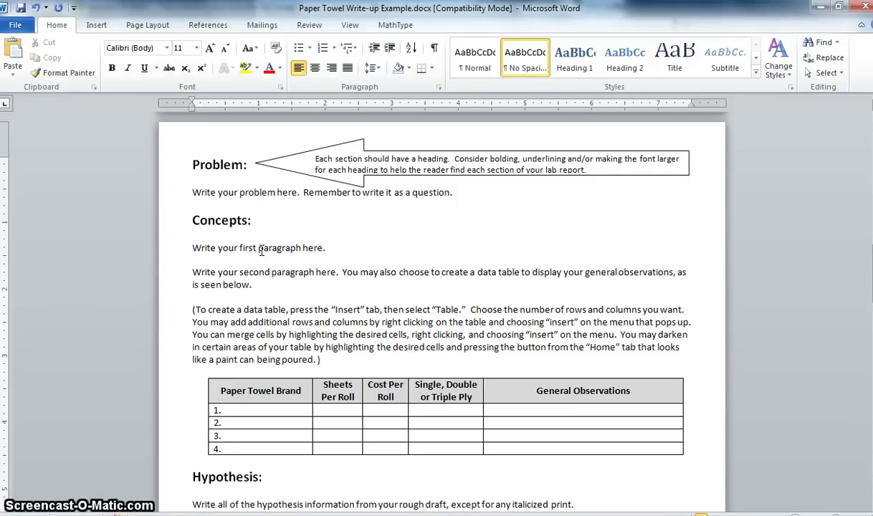
left_click(272, 272)
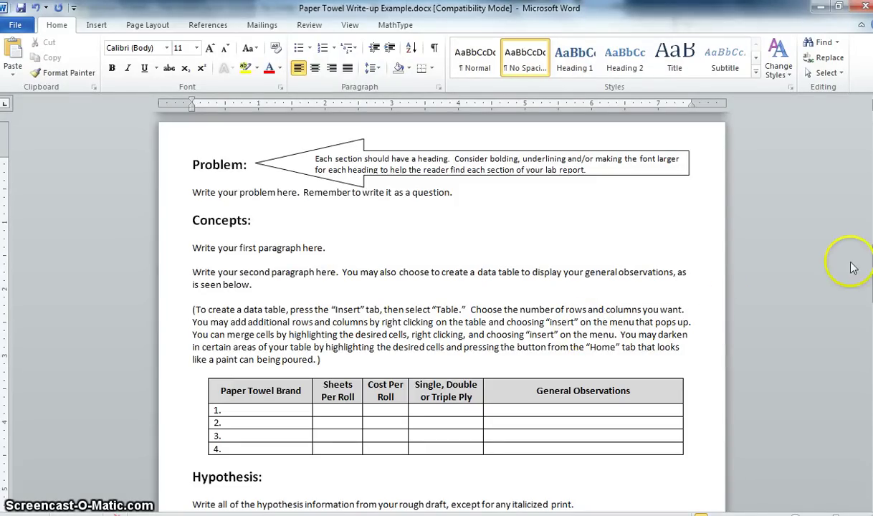
Insert a 5x5 table between the data table instructions and the existing paper towel table
left_click_drag(867, 266, 867, 271)
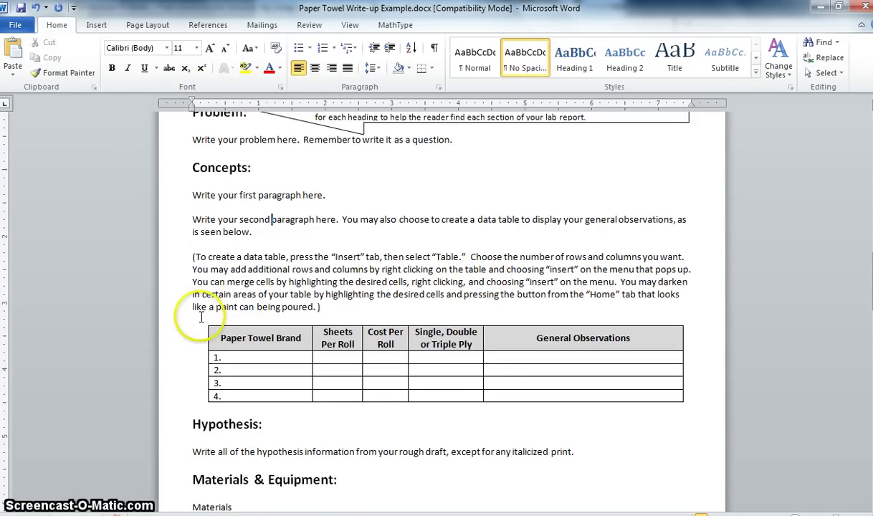
left_click(95, 26)
left_click(103, 52)
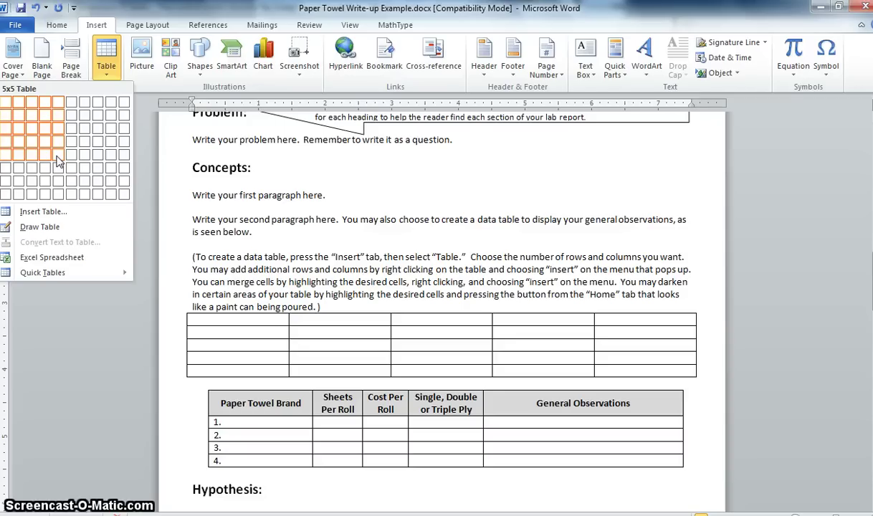
left_click(59, 161)
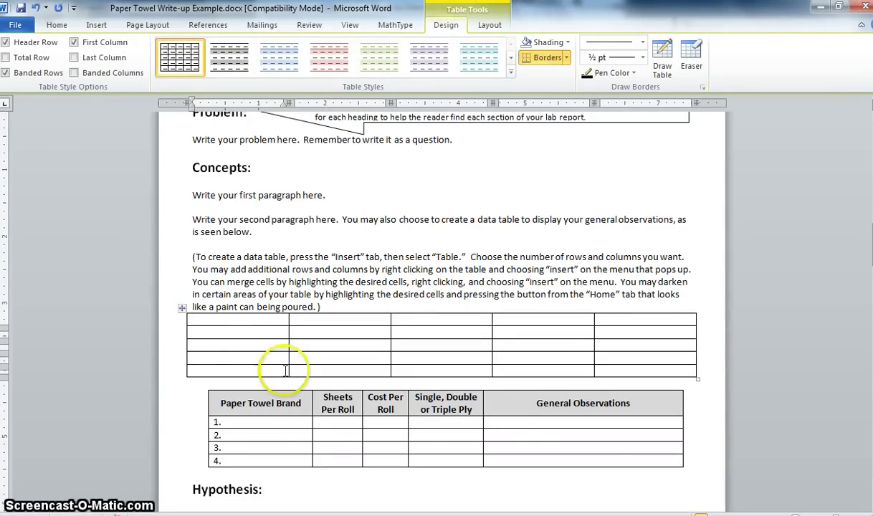
Narrow the first column of the new 5x5 table slightly
left_click(529, 423)
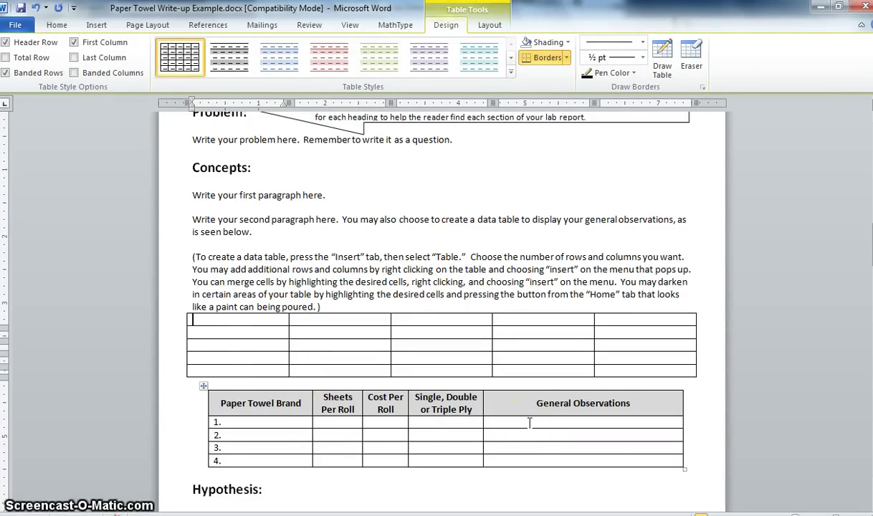
left_click(344, 353)
mouse_move(289, 320)
left_mouse_down()
mouse_move(317, 319)
mouse_move(279, 322)
left_mouse_up()
Enter "Paper Towel Brand" in the new table's first header cell and make it bold
left_click(252, 321)
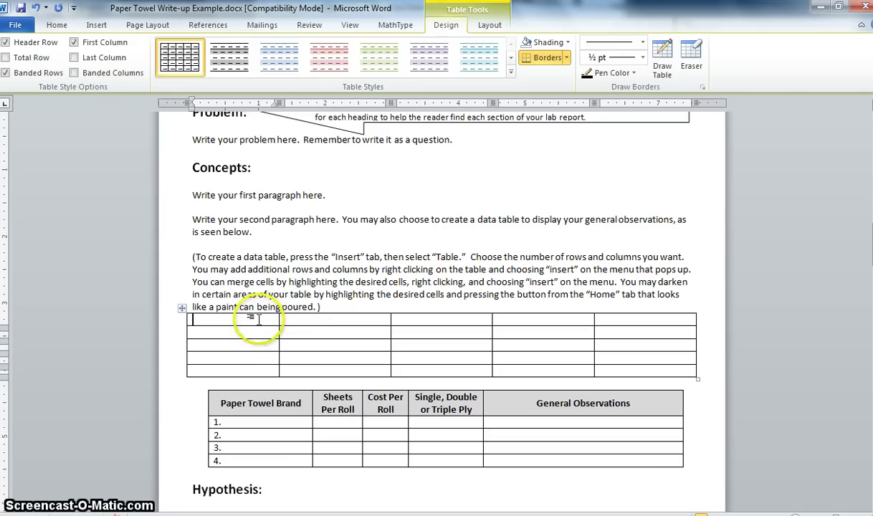
type("Paper Towel Brand")
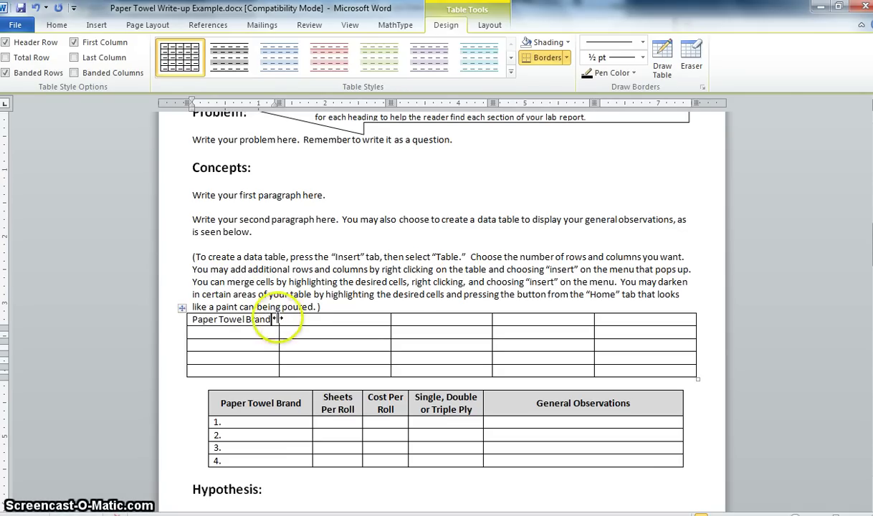
left_click_drag(273, 320, 192, 319)
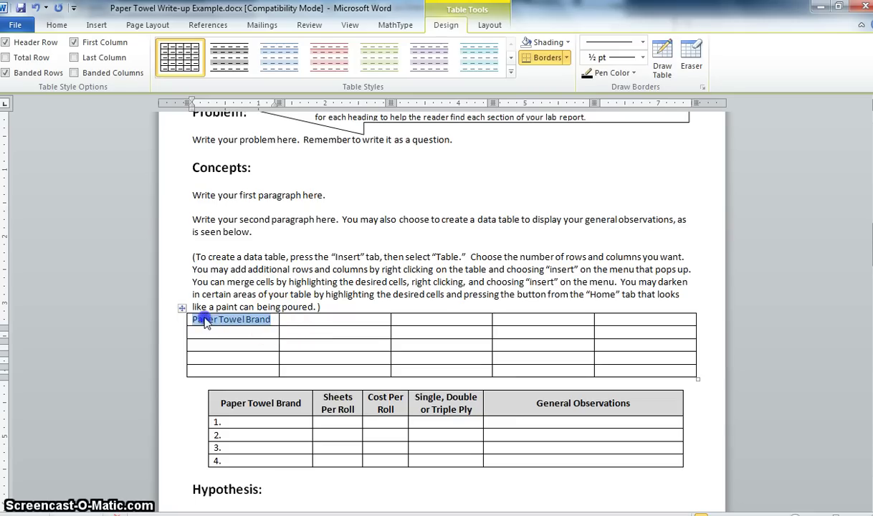
key("ctrl+b")
left_click(244, 320)
Shade the entire header row of the new table light gray
left_click_drag(191, 320, 610, 326)
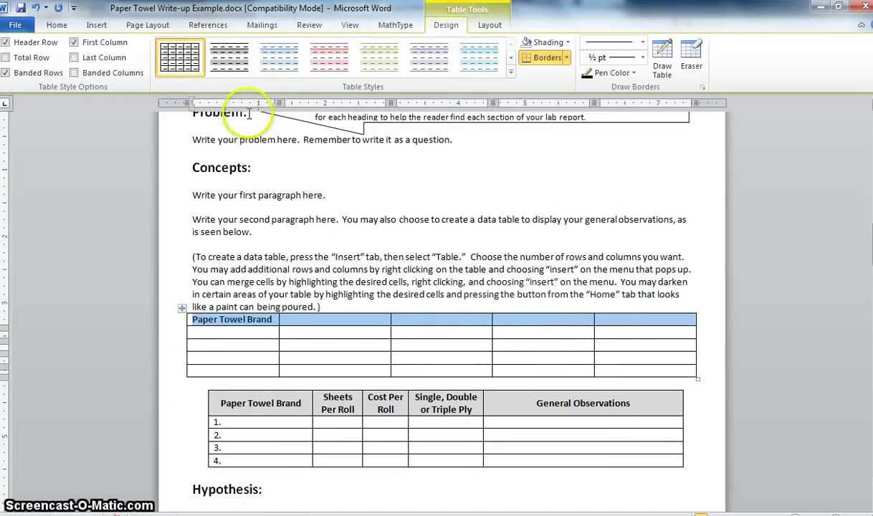
left_click(59, 25)
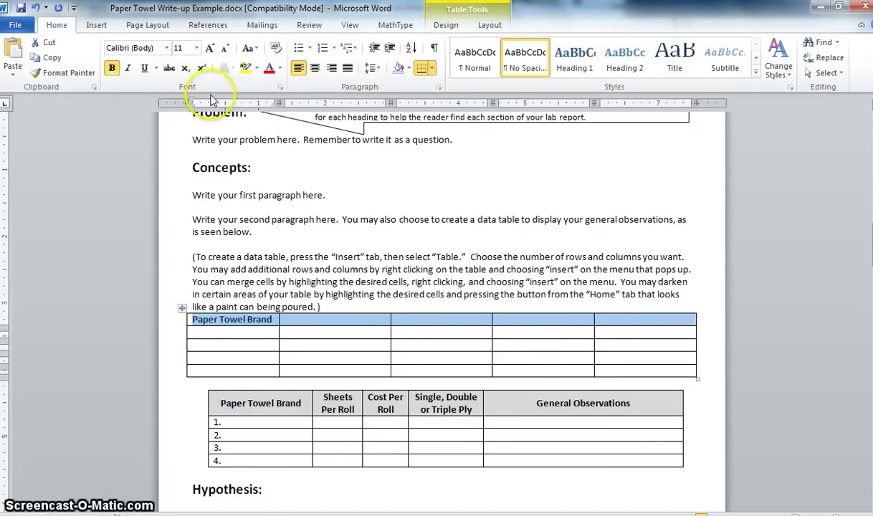
left_click(409, 70)
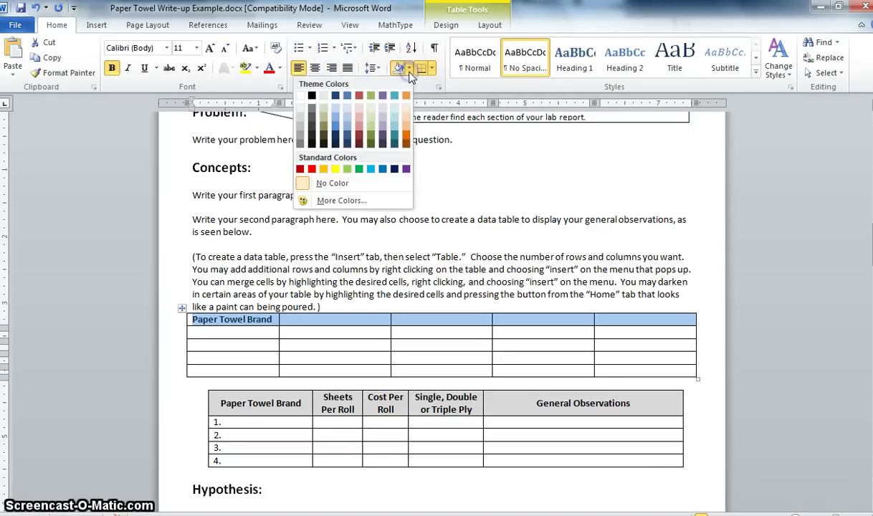
left_click(303, 117)
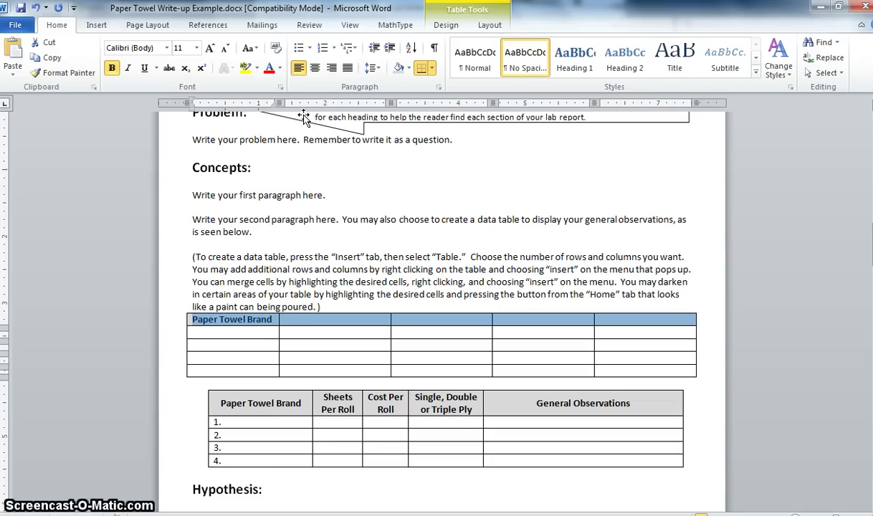
left_click(351, 331)
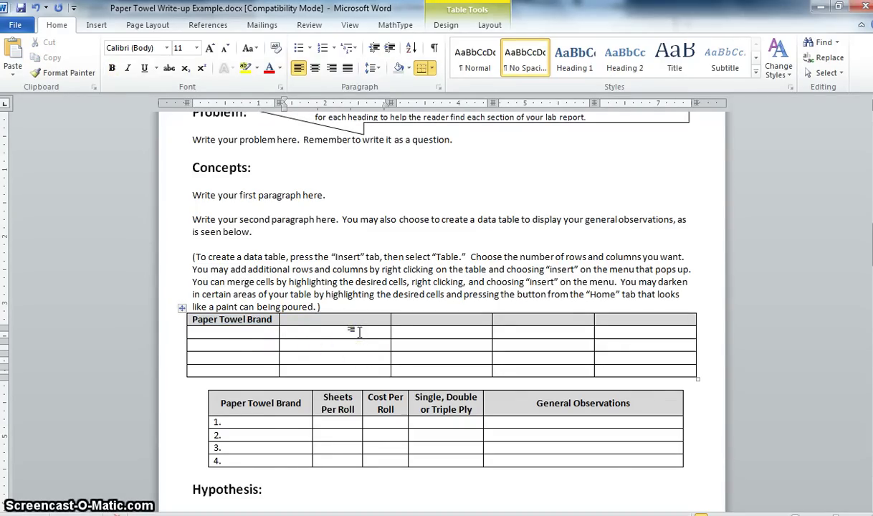
Delete the entire 5x5 table above the original paper towel table
left_click(182, 308)
key("BackSpace")
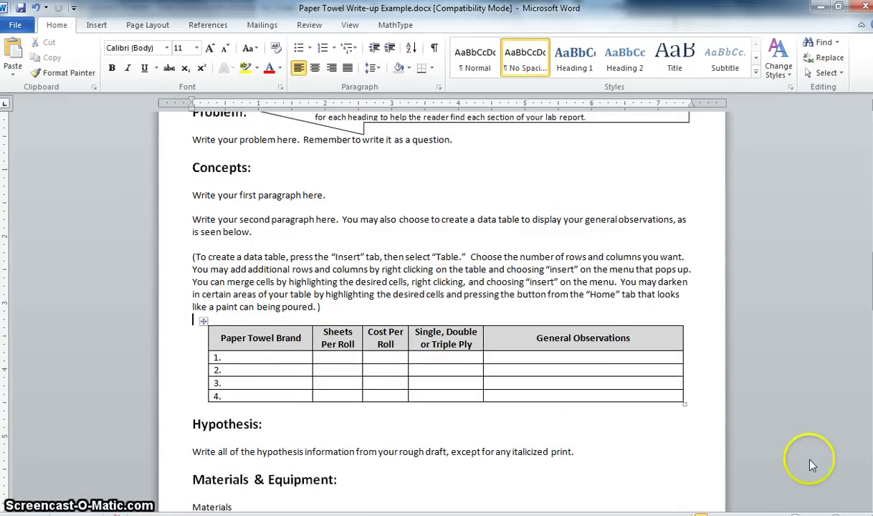
Remove the bullet from the first item under Materials and reapply it
scroll(812, 464, "down", 3)
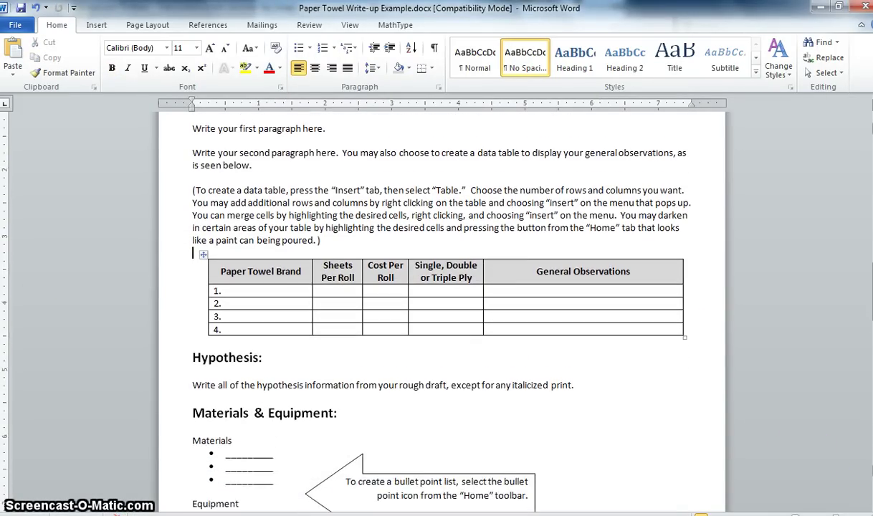
scroll(442, 308, "down", 3)
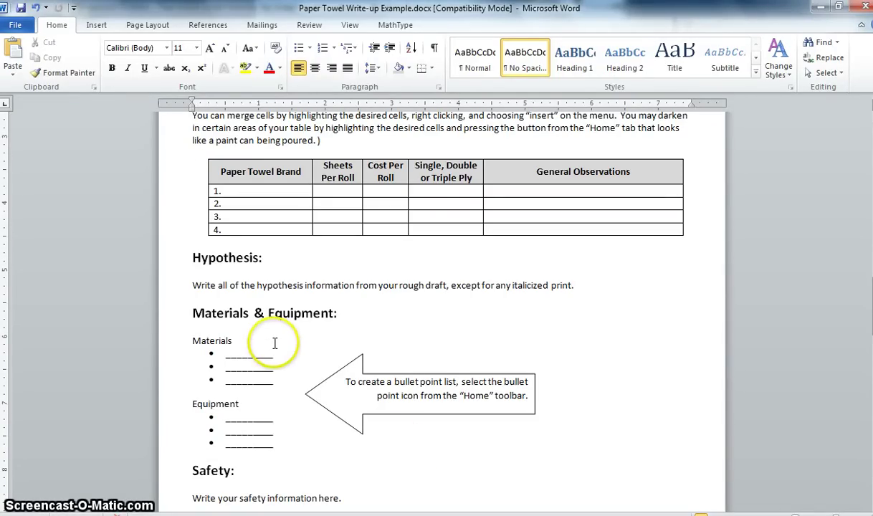
left_click(242, 322)
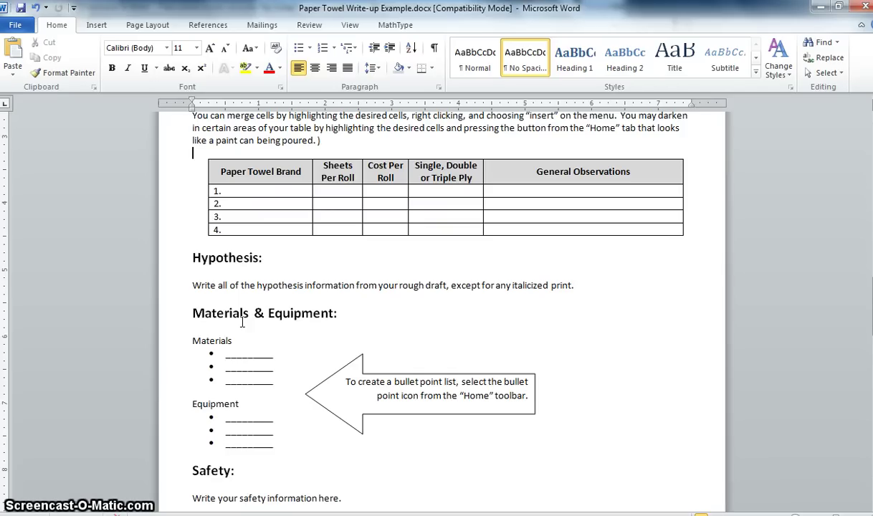
left_click(228, 352)
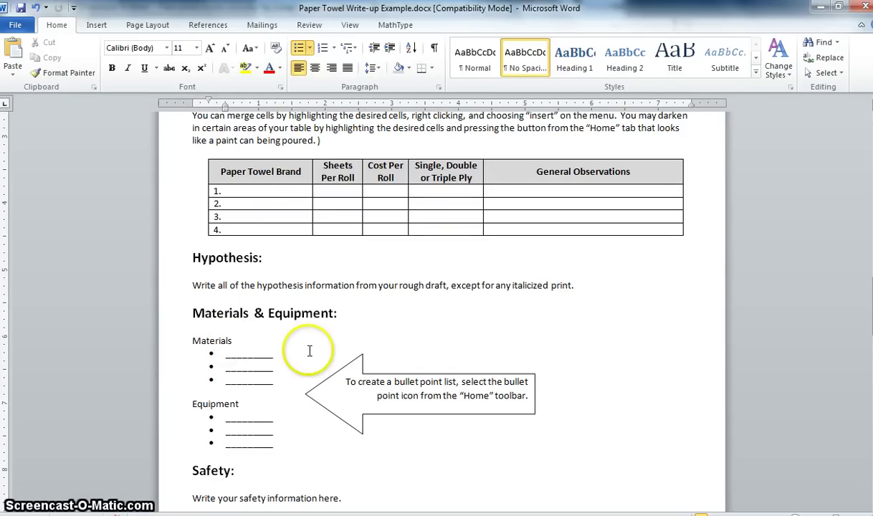
left_click(299, 49)
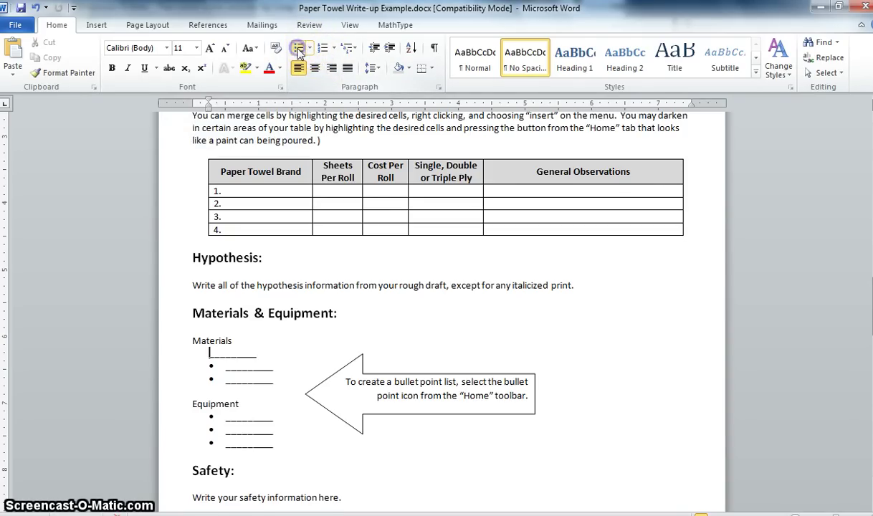
left_click(298, 49)
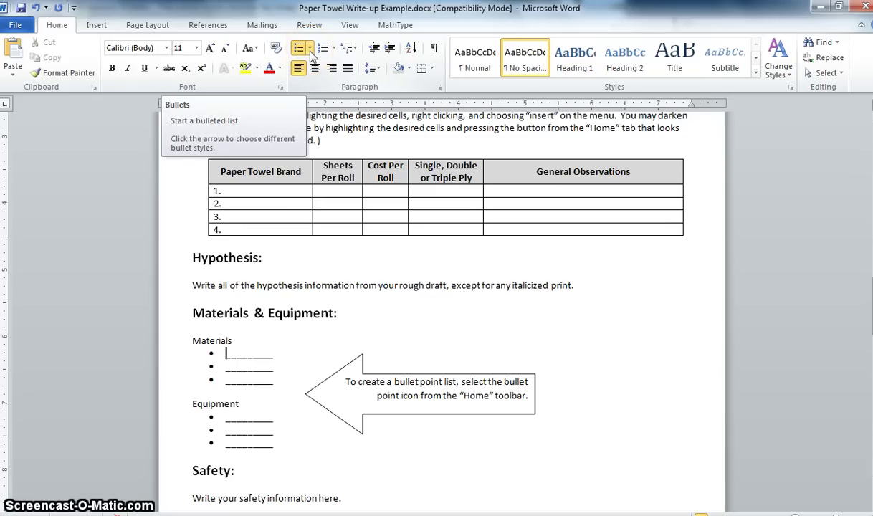
Look through the available bullet styles for the first item under Materials without changing its style
left_click(310, 52)
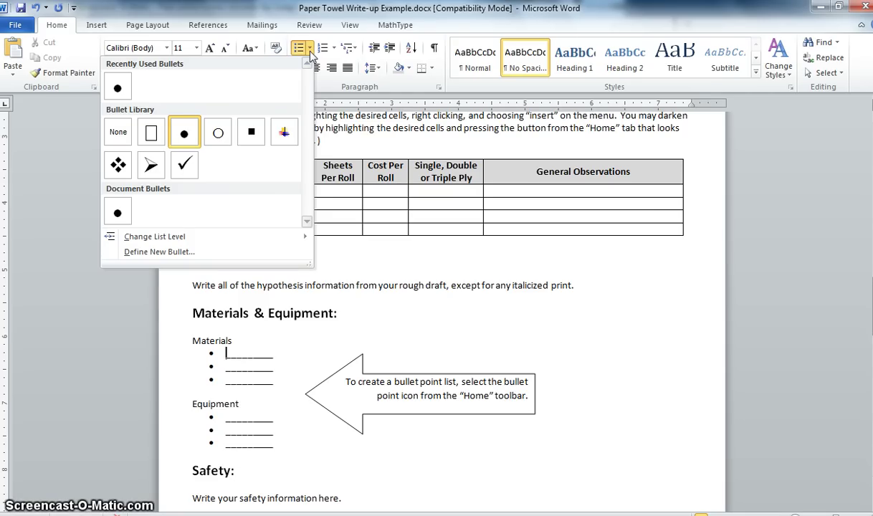
left_click(310, 52)
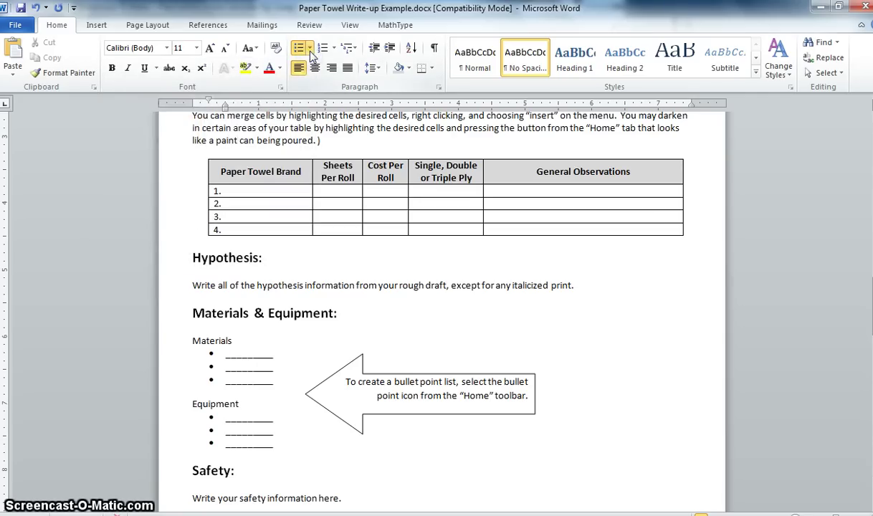
left_click(273, 359)
left_click(237, 389)
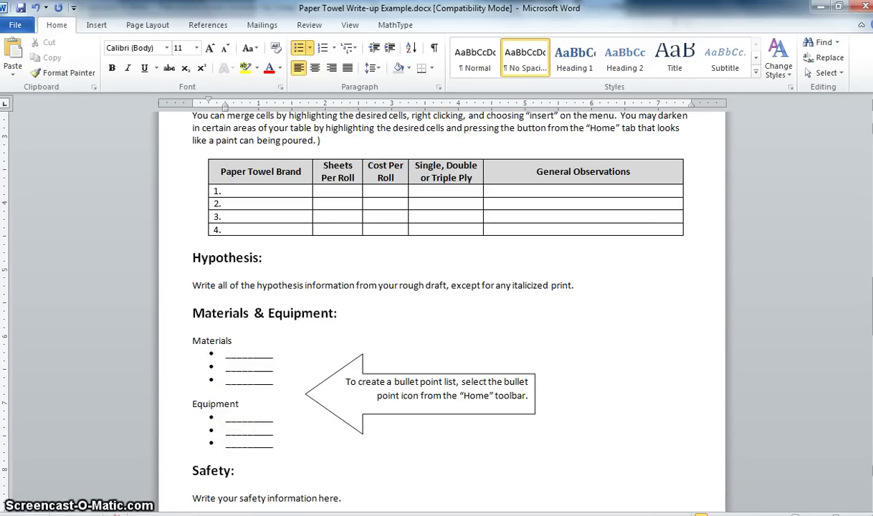
Remove the number from the first item in the Procedure list and reapply it
scroll(441, 301, "down", 3)
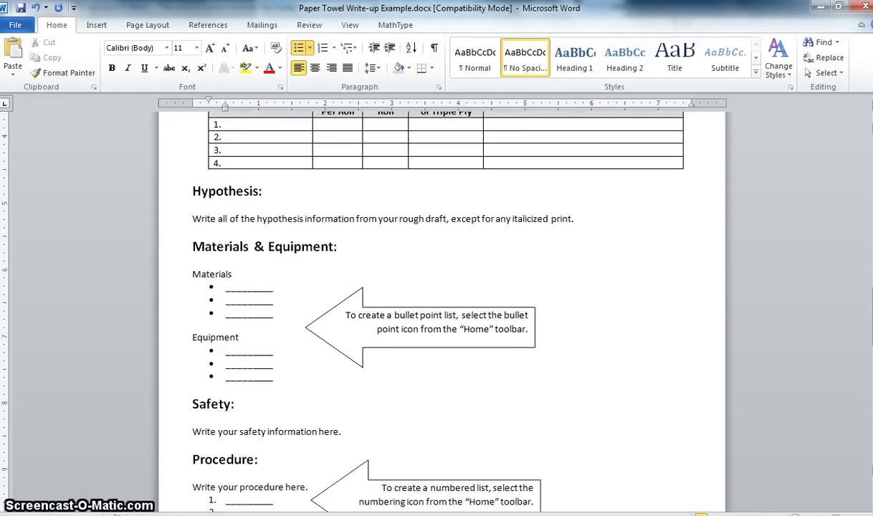
scroll(442, 301, "down", 2)
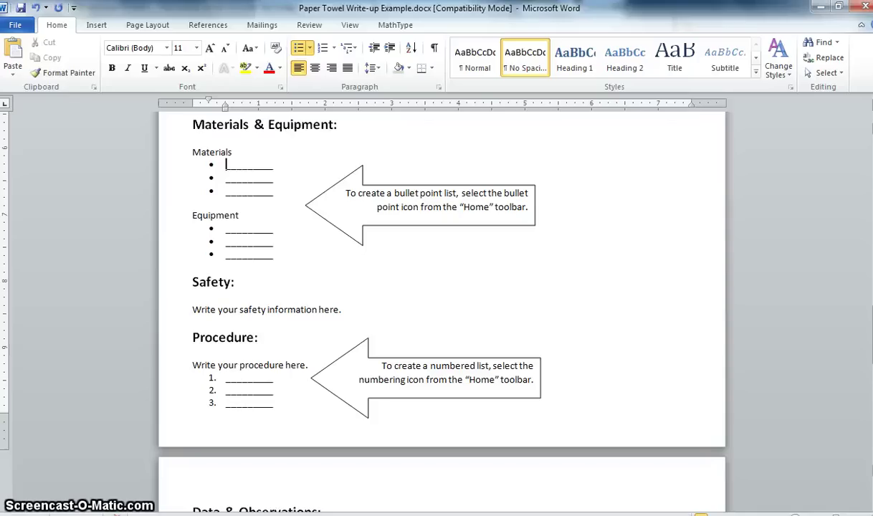
scroll(442, 301, "down", 3)
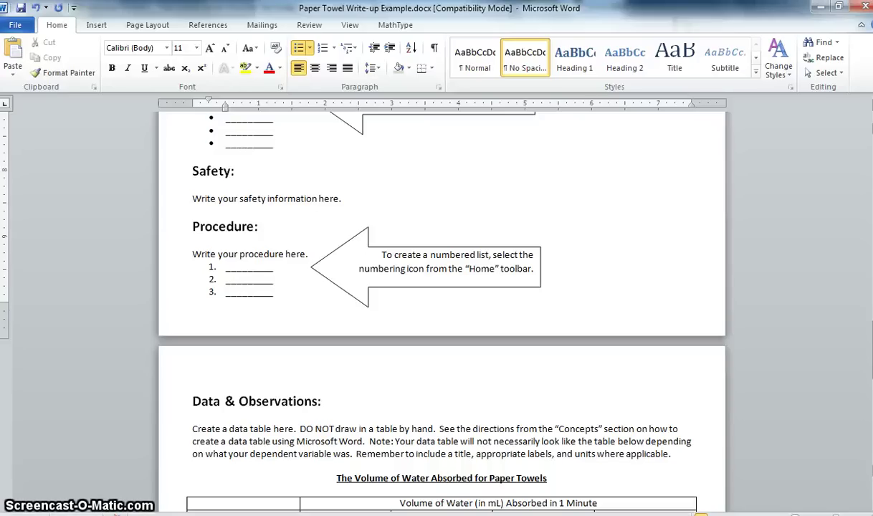
left_click(226, 267)
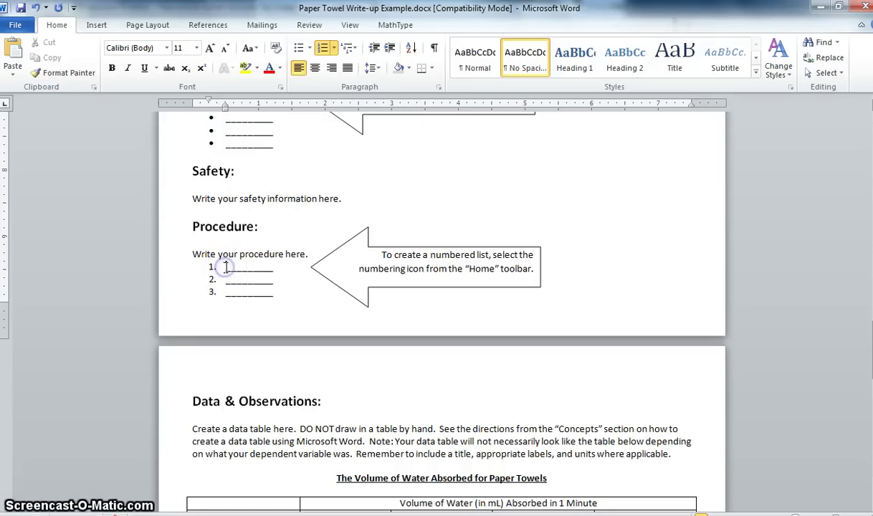
left_click(324, 49)
left_click(324, 49)
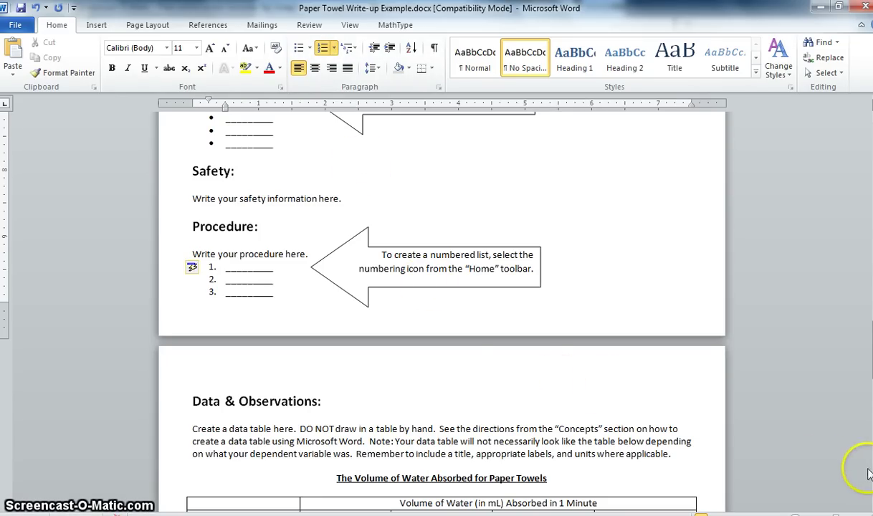
Insert a table with six columns and four rows directly under the title "The Volume of Water Absorbed for Paper Towels"
scroll(857, 467, "down", 1)
scroll(442, 301, "down", 5)
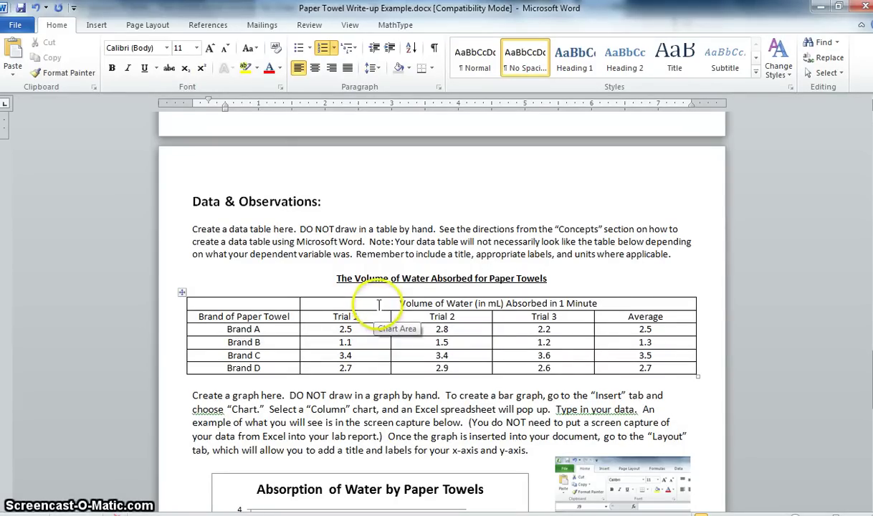
left_click(362, 302)
left_click(366, 292)
key("Return")
left_click(97, 25)
left_click(105, 57)
left_click(71, 140)
Merge all cells in the first row of the new Data & Observations table into one cell
left_click_drag(251, 290, 624, 299)
right_click(624, 298)
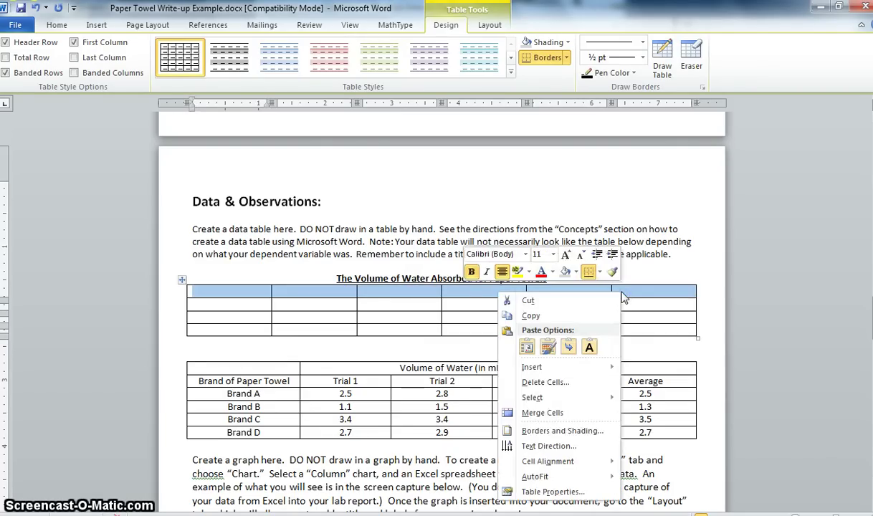
left_click(577, 413)
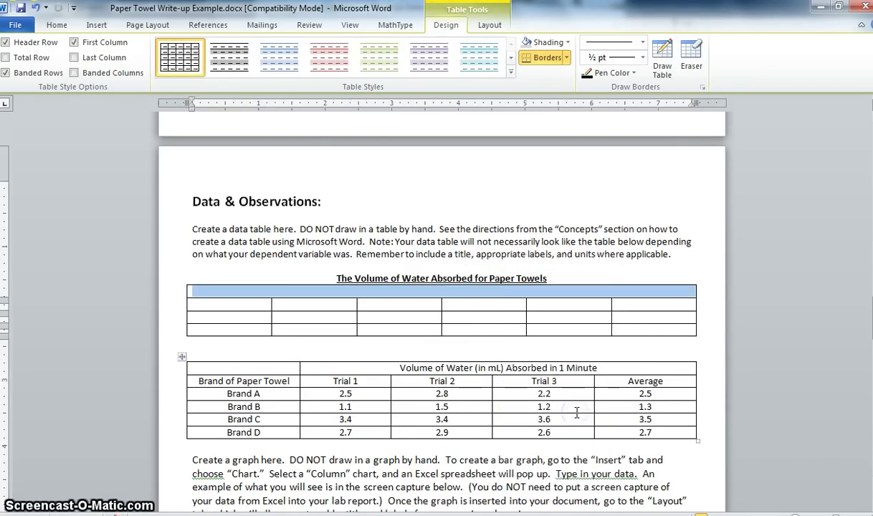
Split the merged first-row cell of the new table into three columns and one row
left_click(475, 292)
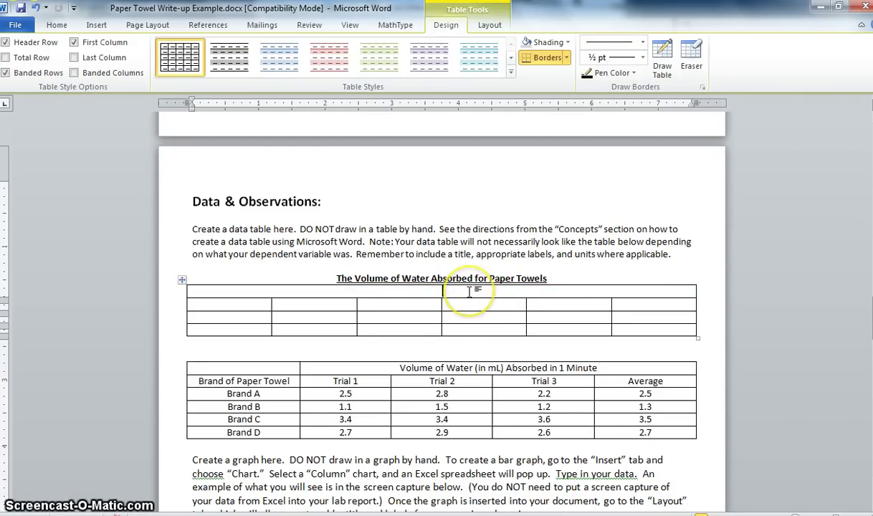
right_click(469, 292)
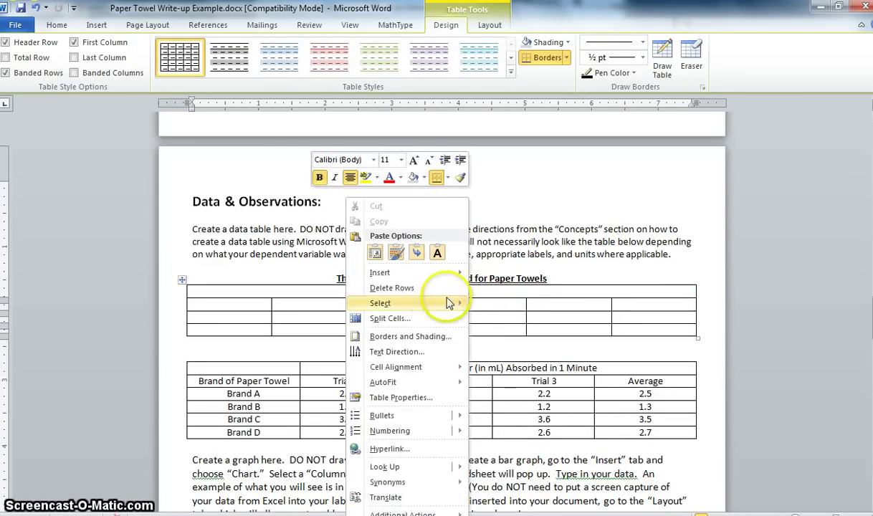
left_click(423, 320)
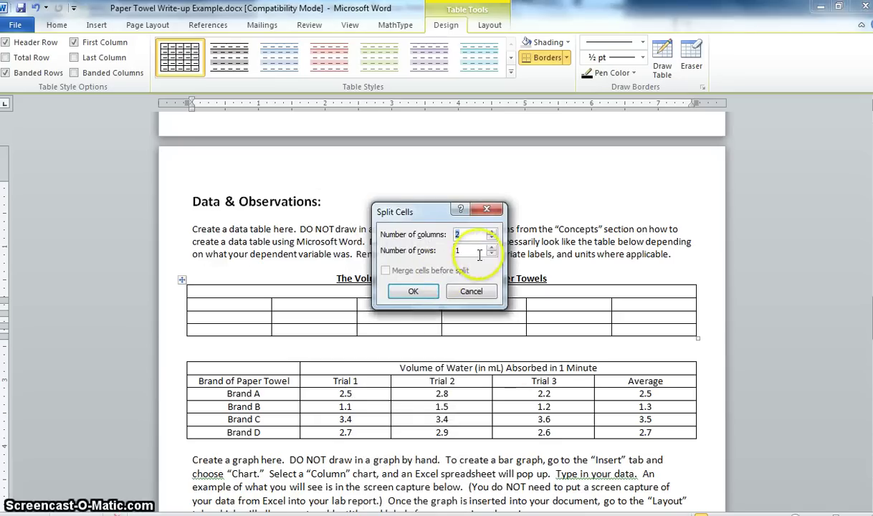
left_click(492, 232)
left_click(413, 291)
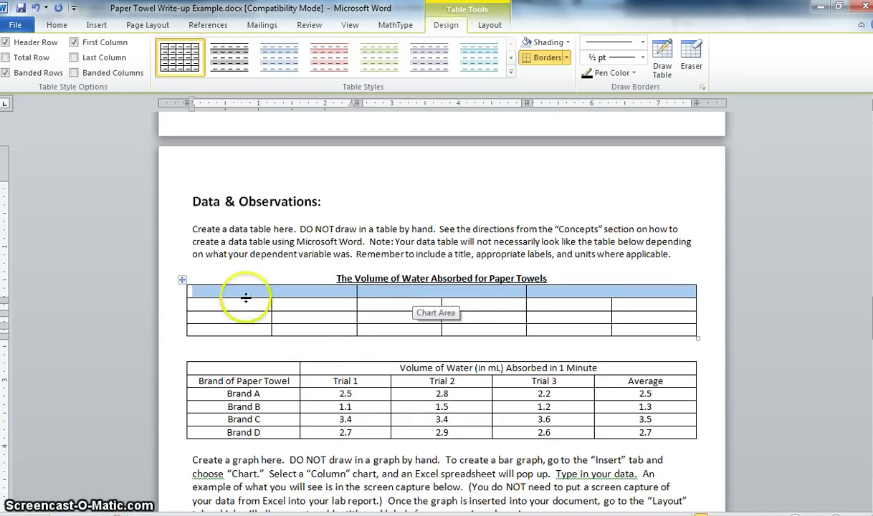
Delete the entire practice table above the water absorption data table, along with the extra blank line
left_click(183, 281)
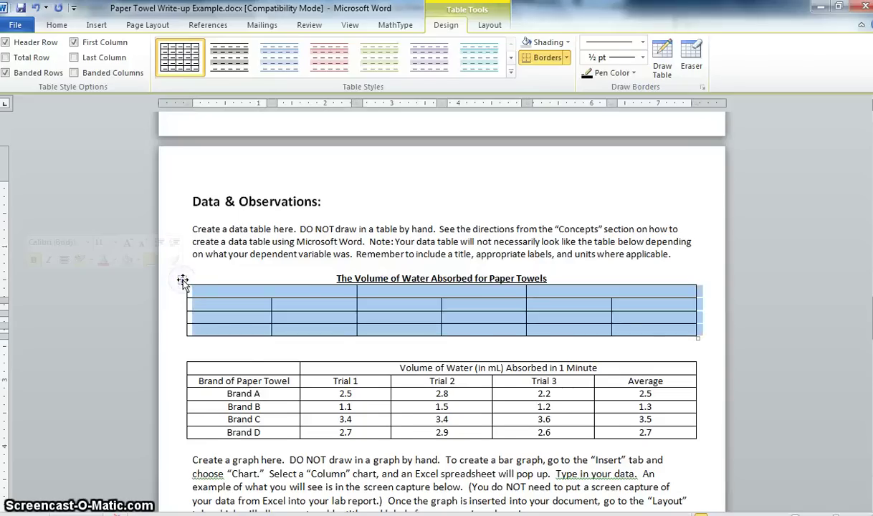
key("BackSpace")
key("BackSpace")
Insert a clustered column chart on the blank line below the graph instructions
left_click_drag(869, 372, 869, 379)
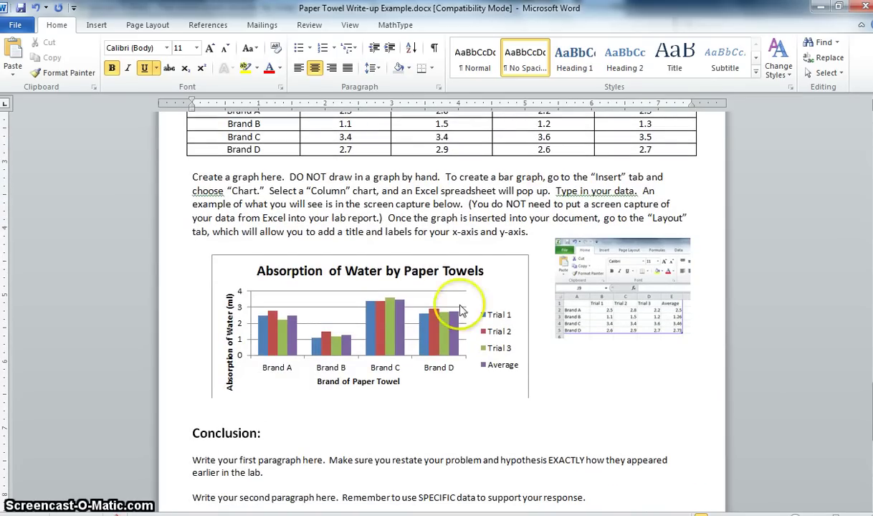
left_click(386, 243)
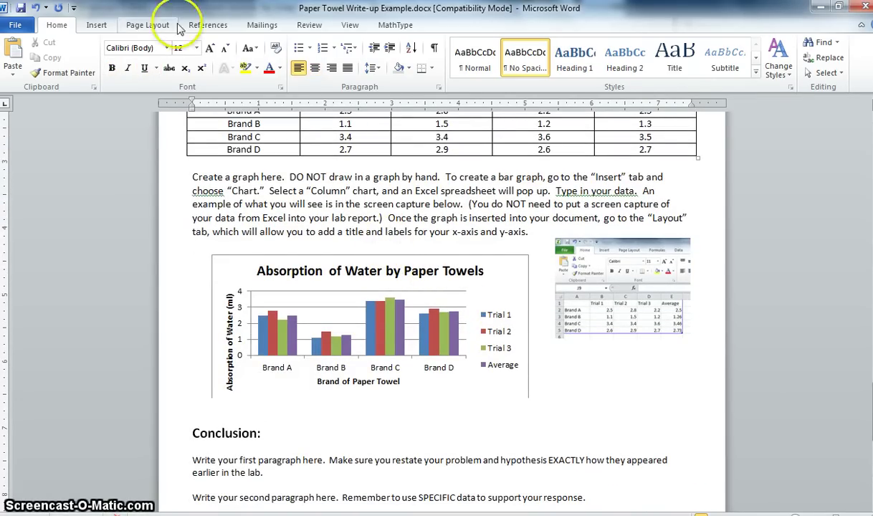
left_click(96, 26)
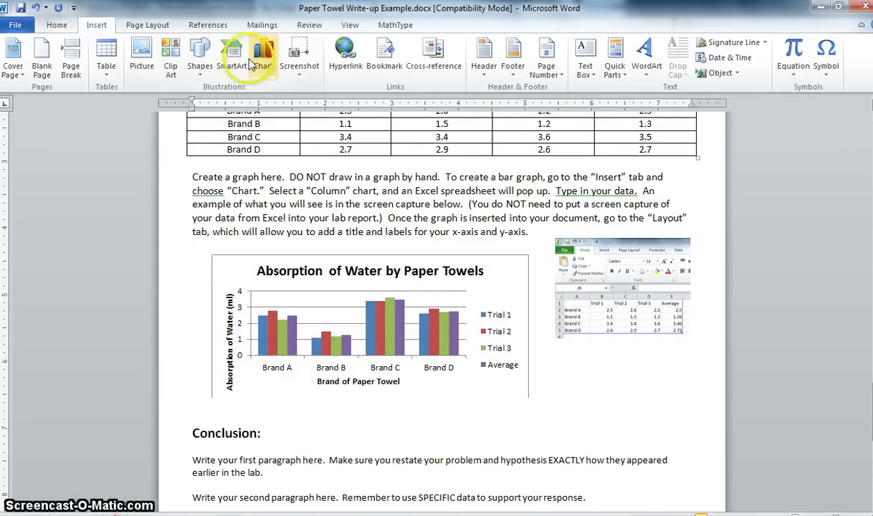
left_click(263, 64)
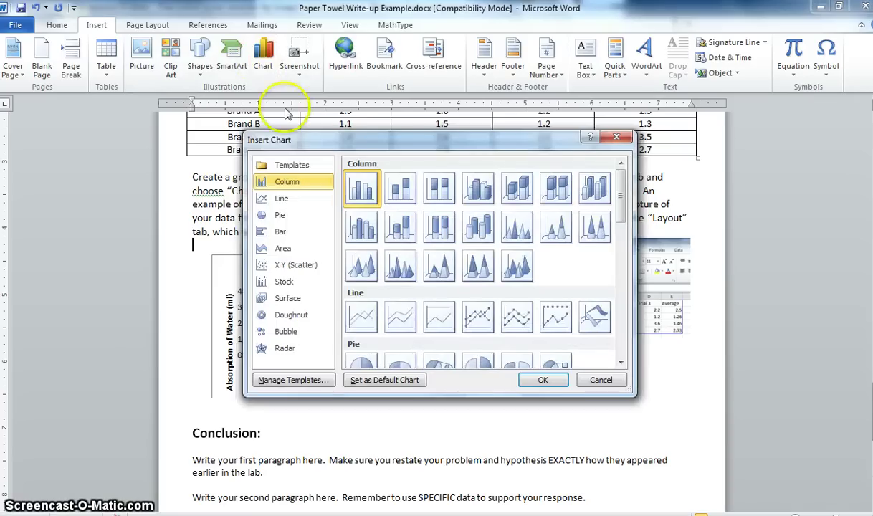
double_click(362, 188)
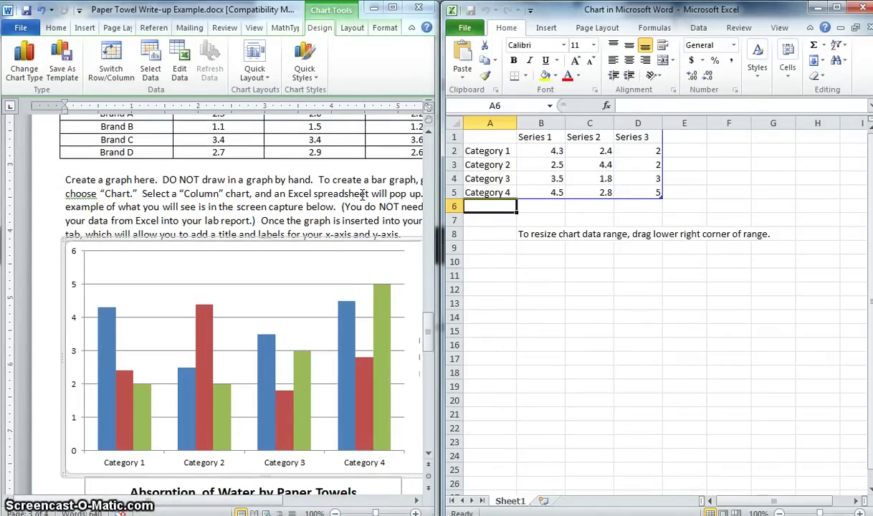
Rename the first category in the chart's data sheet to "Brand A" in cell A2
left_click(492, 151)
type("Brand A")
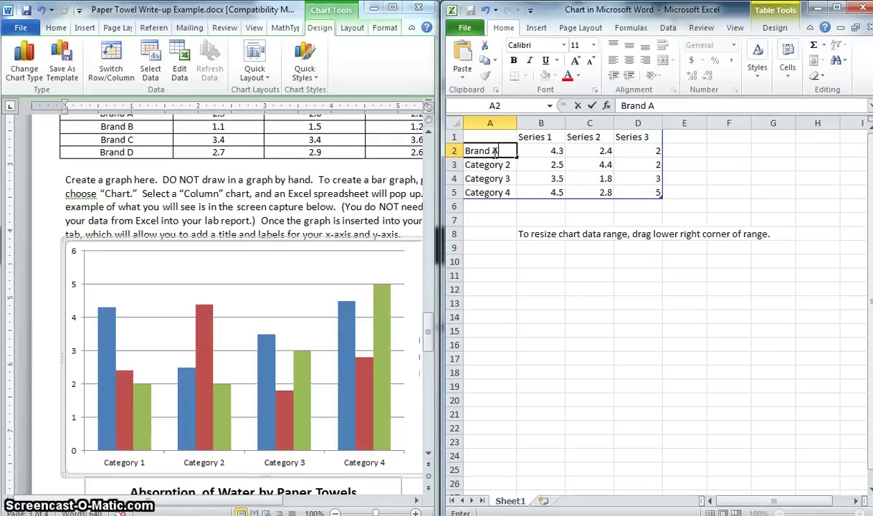
key("Return")
key("Return")
key("Return")
Rename the first series in the chart's data sheet to "Trial 1" in cell B1
left_click(550, 137)
type("Trial")
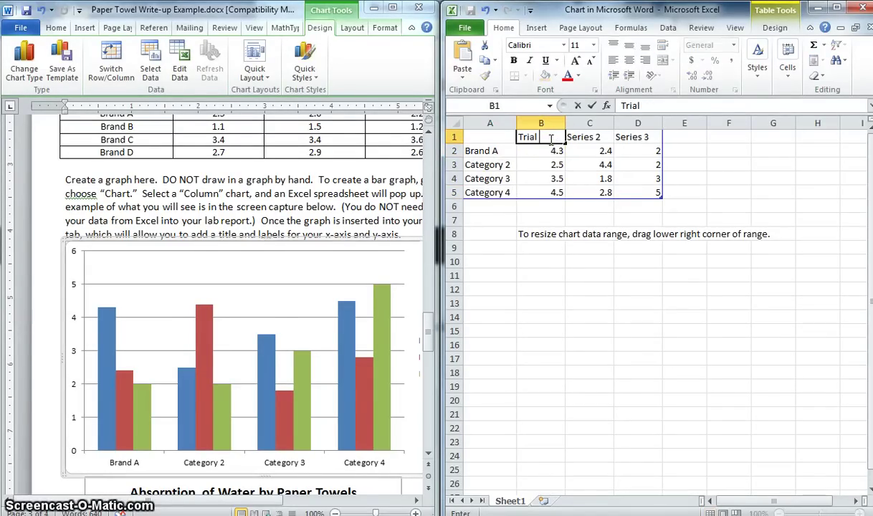
type(" 1")
key("Tab")
key("Tab")
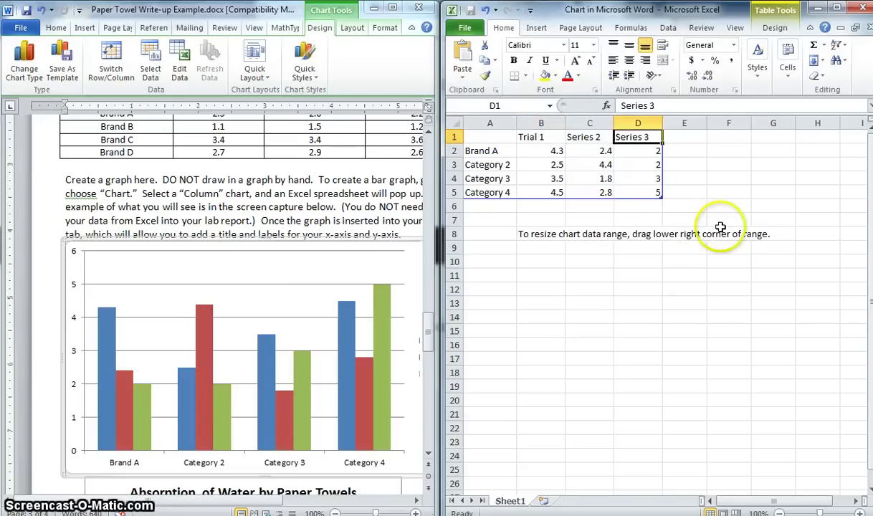
Extend the chart data range by one column to column E and enter "Average" as its header in E1
left_click(665, 203)
left_click_drag(660, 195, 704, 198)
left_click(687, 141)
type("Cl")
key("BackSpace")
key("BackSpace")
key("BackSpace")
key("BackSpace")
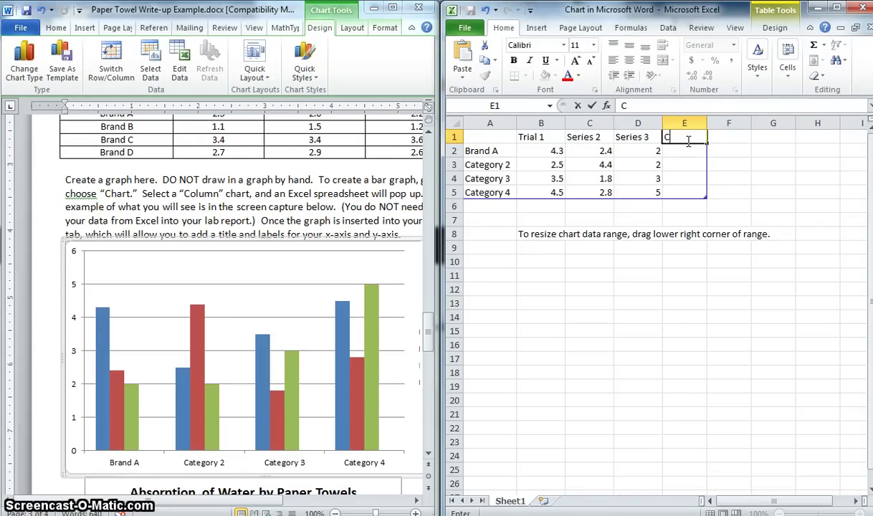
type("Average")
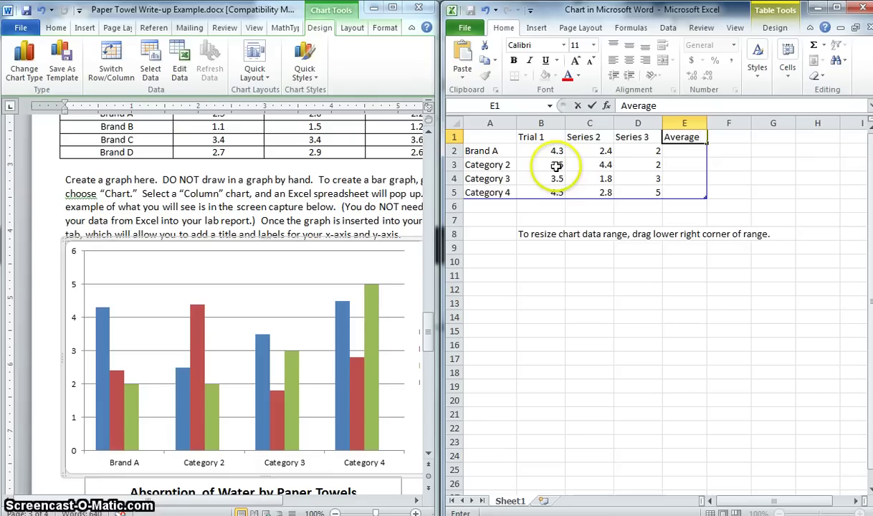
Maximize the Word document and look through the chart title and axis title options for the new chart
left_click(393, 9)
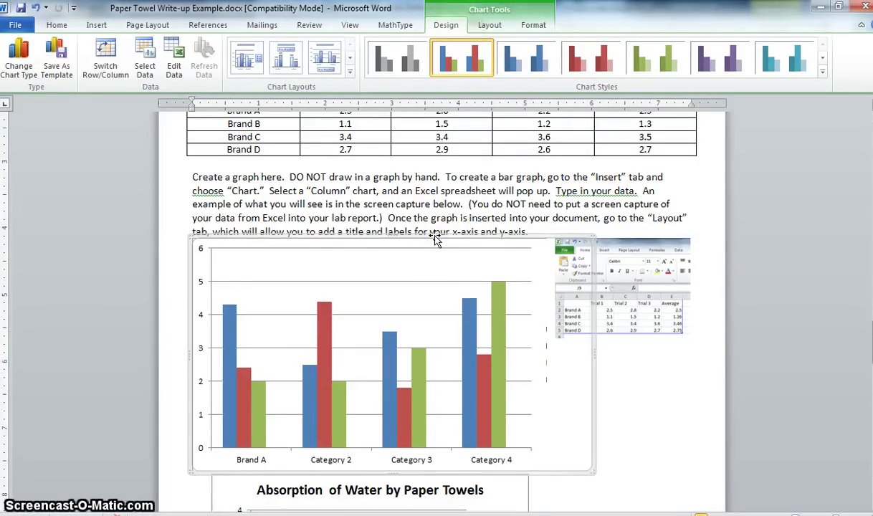
left_click(491, 26)
left_click(217, 64)
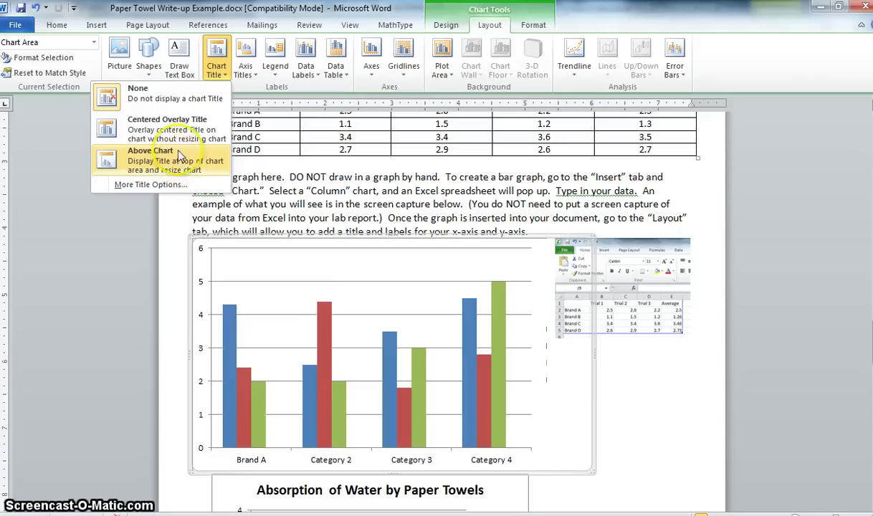
left_click(240, 72)
mouse_move(232, 91)
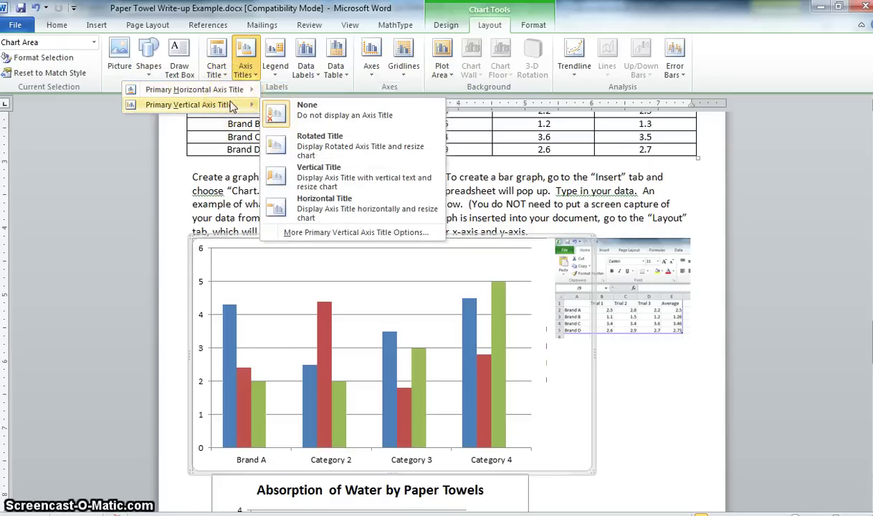
Delete the new column chart above the example Absorption of Water chart
left_click(331, 265)
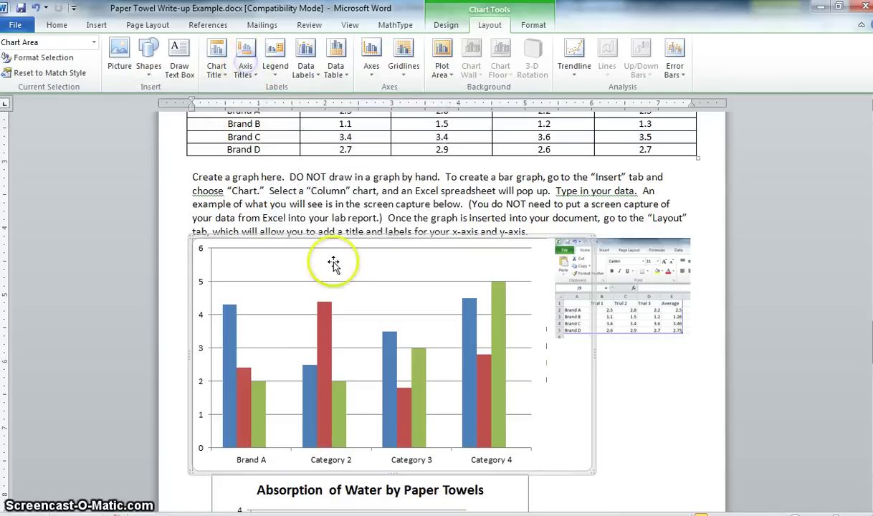
key("Delete")
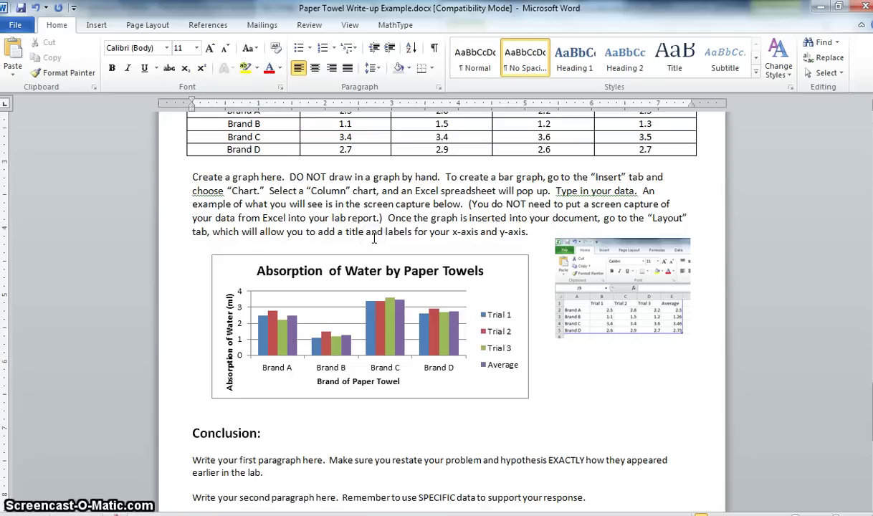
Compare the example Absorption of Water chart with the spreadsheet screen capture beside it
left_click(642, 276)
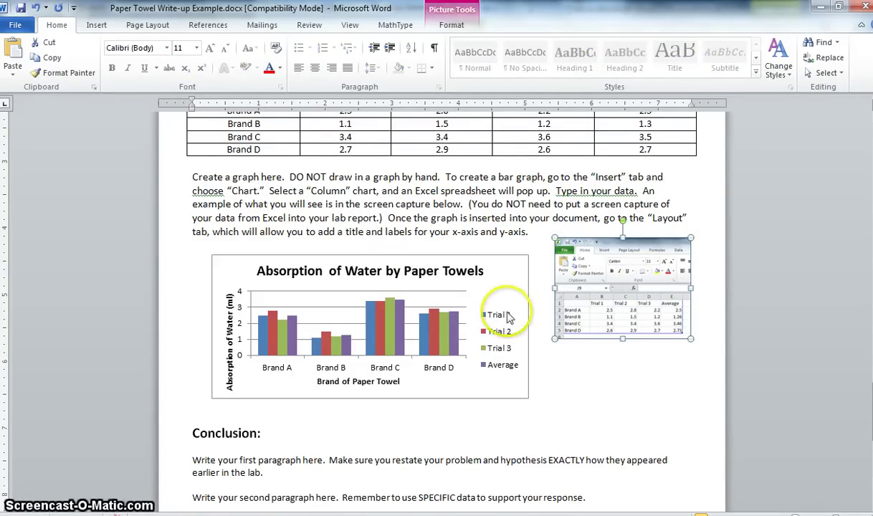
left_click(490, 307)
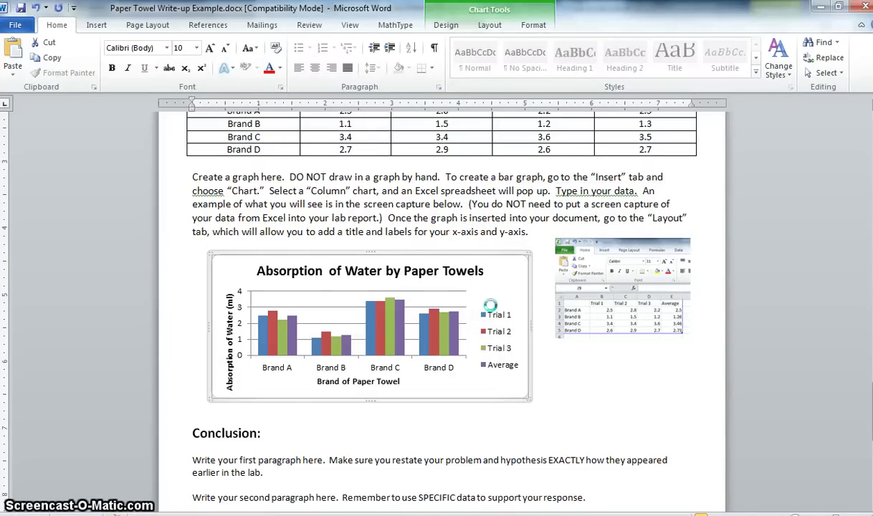
left_click(609, 292)
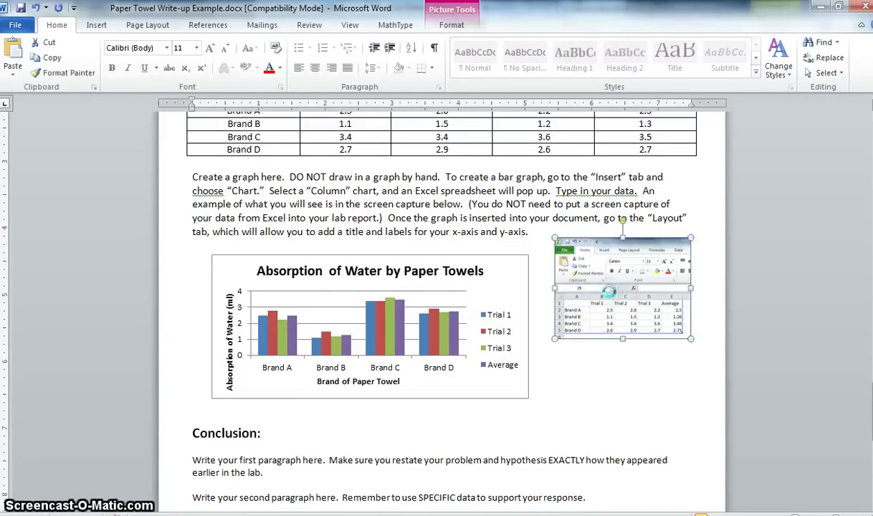
Place the text cursor directly before the "Conclusion:" heading
scroll(859, 467, "down", 1)
scroll(859, 467, "down", 4)
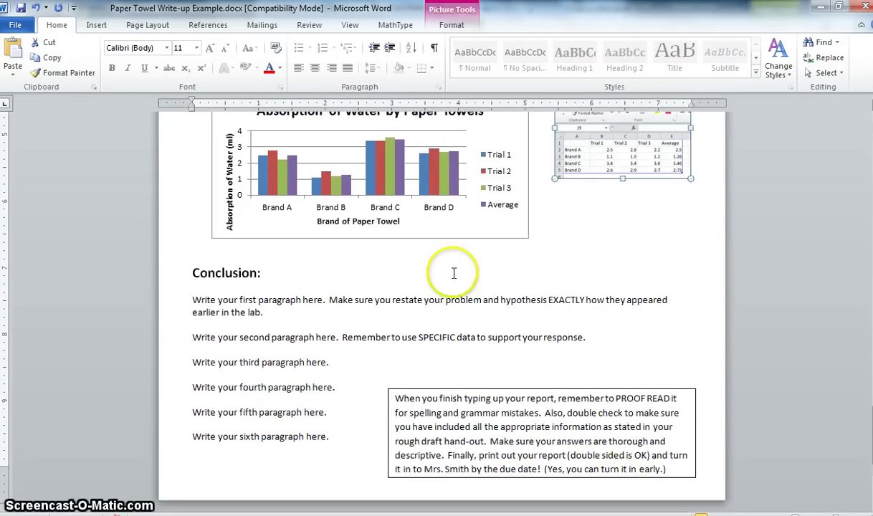
left_click(192, 273)
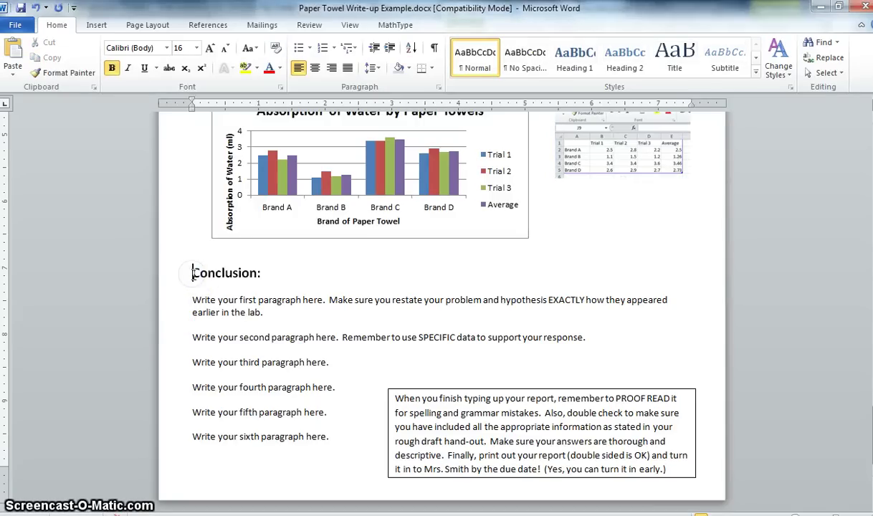